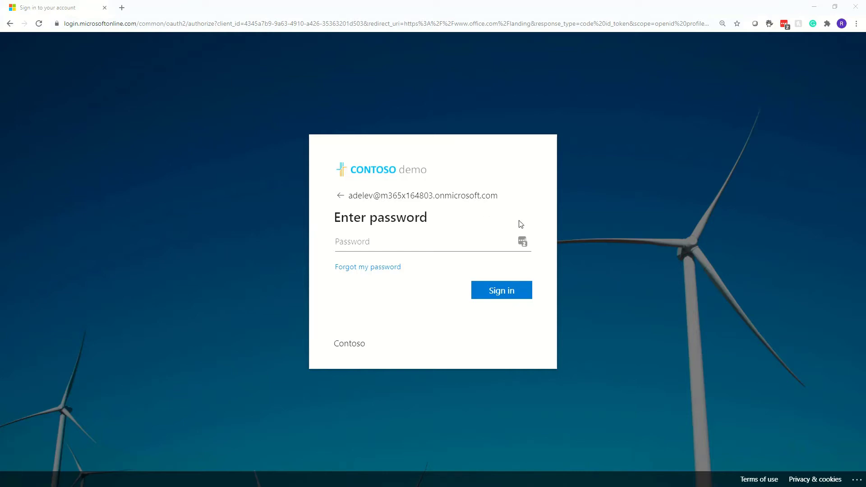
Switch to the Notepad credentials file and select the demo account's password line
key("alt+Tab")
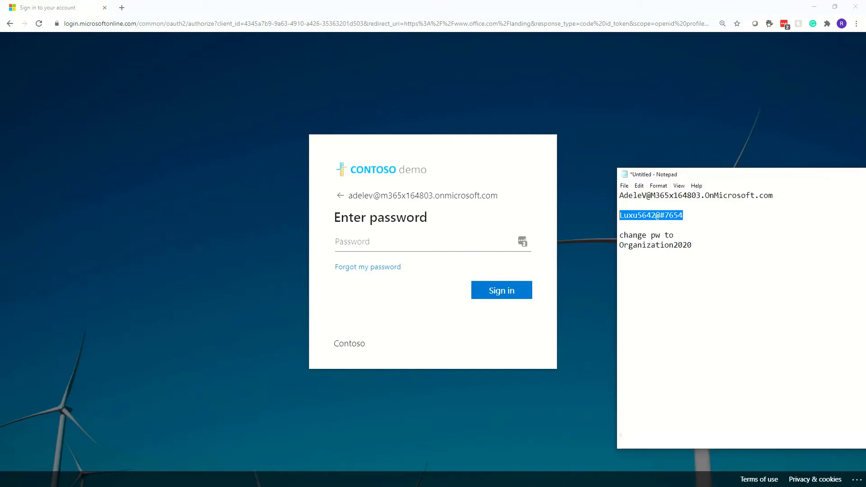
left_click(752, 223)
left_click_drag(791, 195, 602, 194)
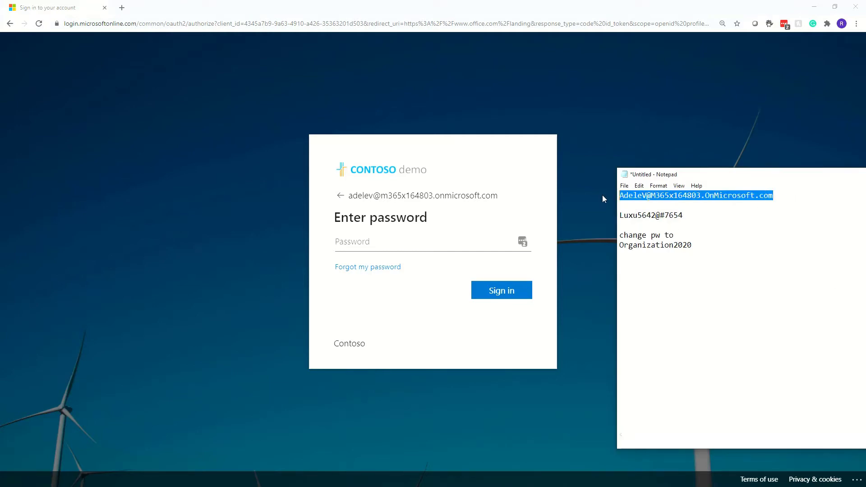
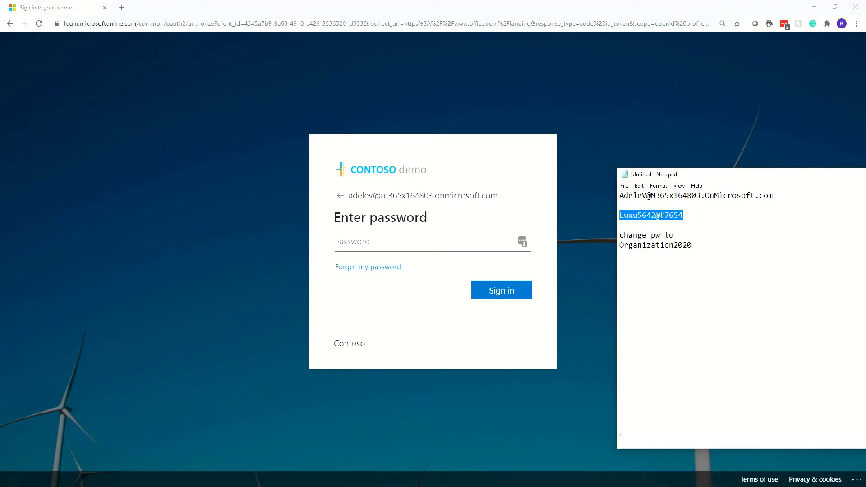
Paste the demo account's password into the sign-in page and sign in to Office 365
left_click(460, 244)
key("ctrl+v")
left_click(519, 289)
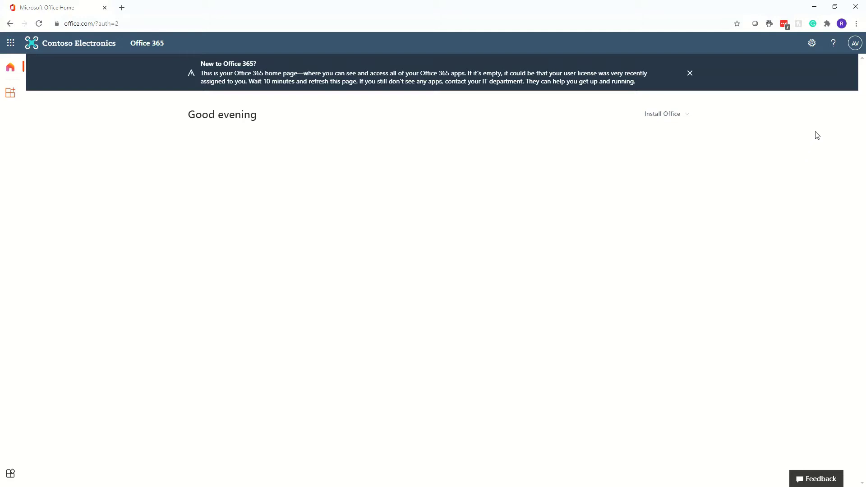
Choose View account from the AV avatar panel to reach the My Account overview
left_click(855, 43)
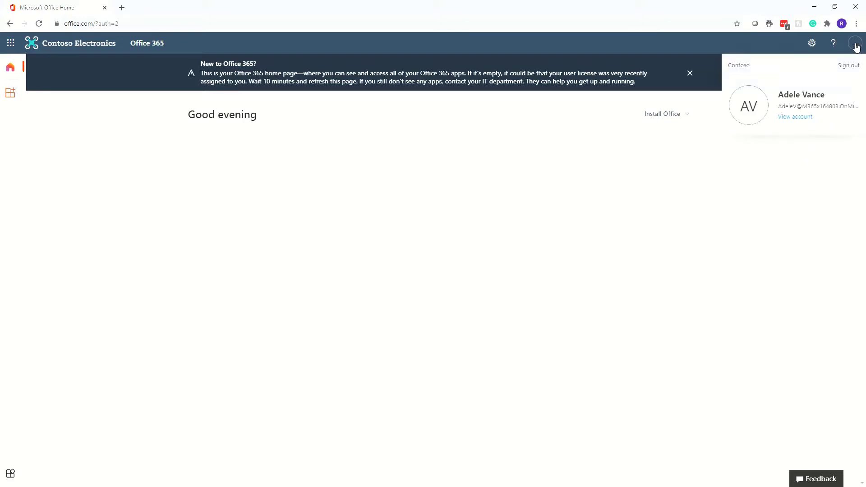
left_click(796, 118)
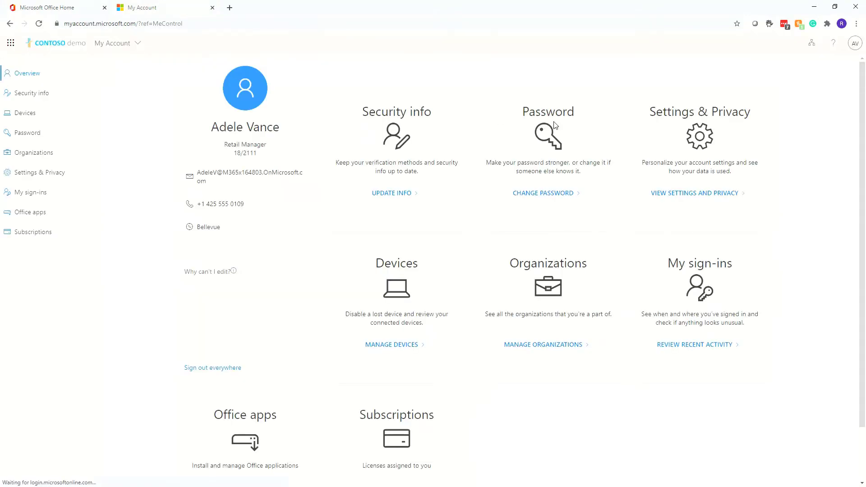
Open the change password form from the Password tile and bring up the password notes
left_click(545, 195)
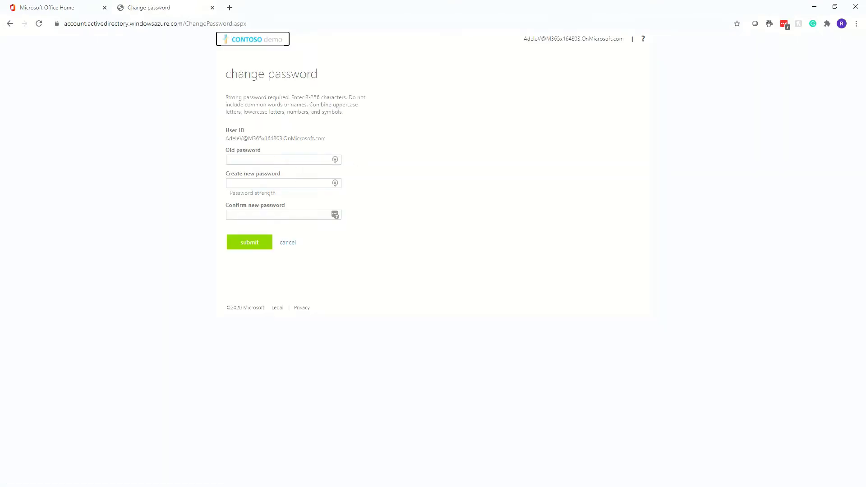
key("alt+Tab")
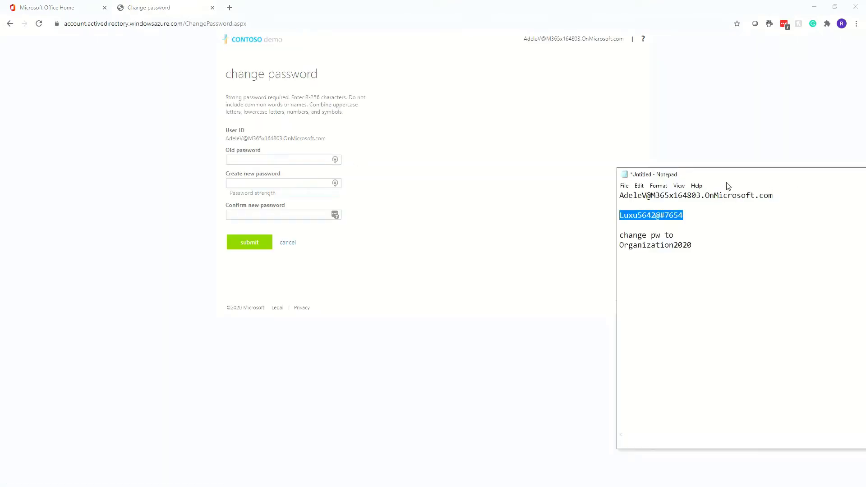
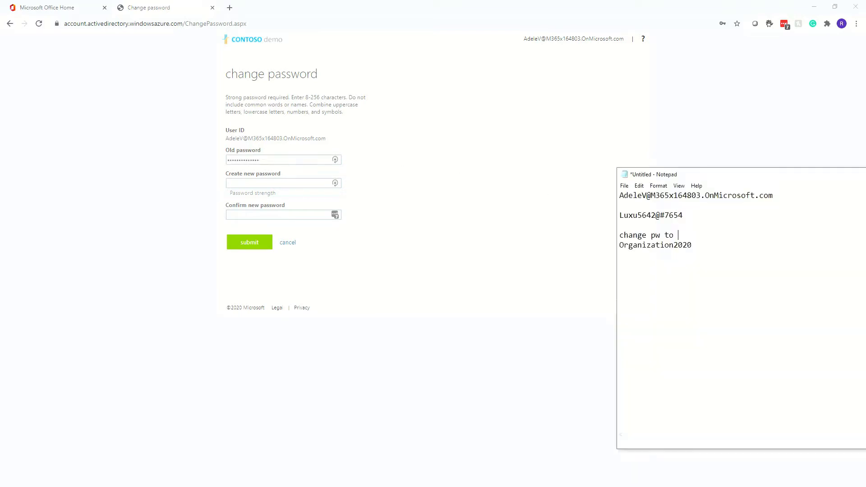
Highlight the new password written in the Notepad notes
left_click_drag(695, 245, 619, 245)
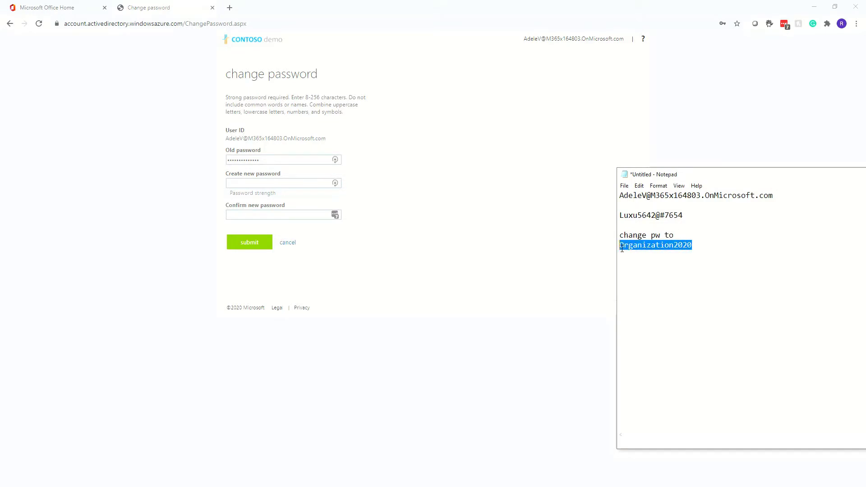
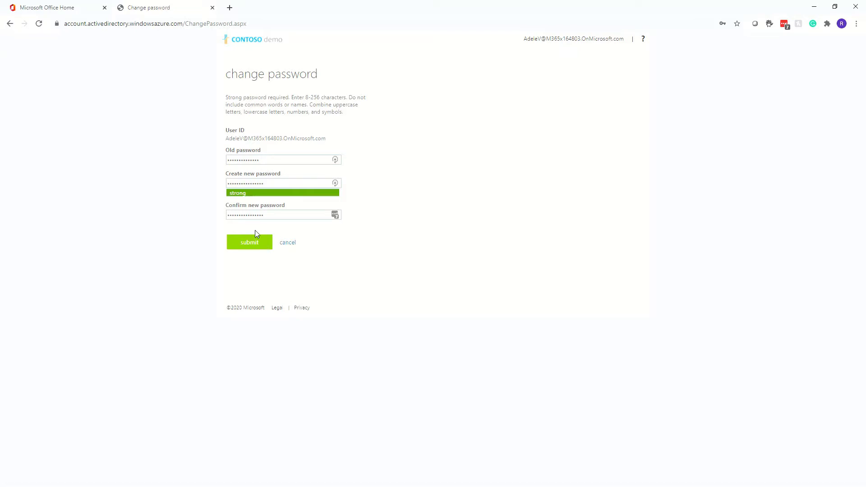
Submit the password change with the old and new passwords filled in
left_click(253, 246)
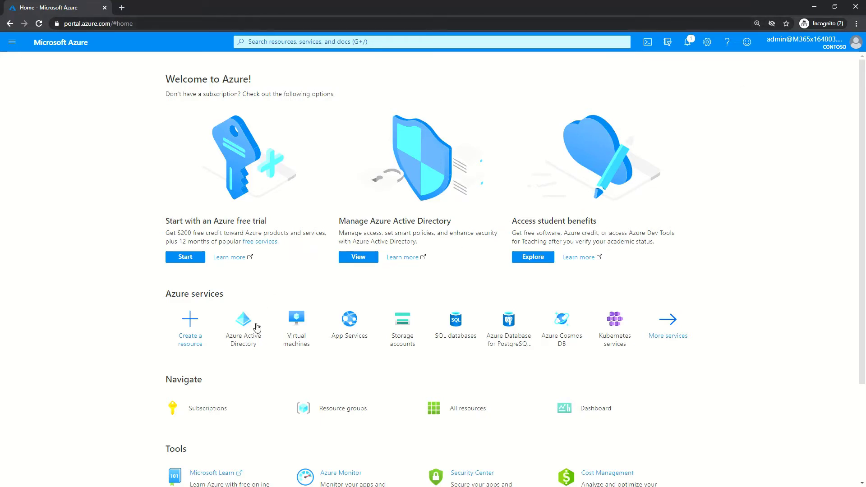
Open the Password protection page under Azure AD Security > Authentication methods
left_click(244, 334)
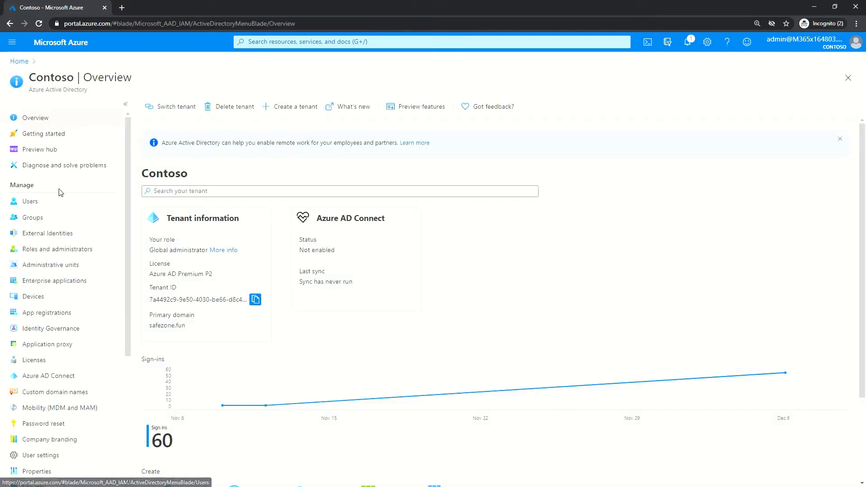
scroll(86, 235, "down", 4)
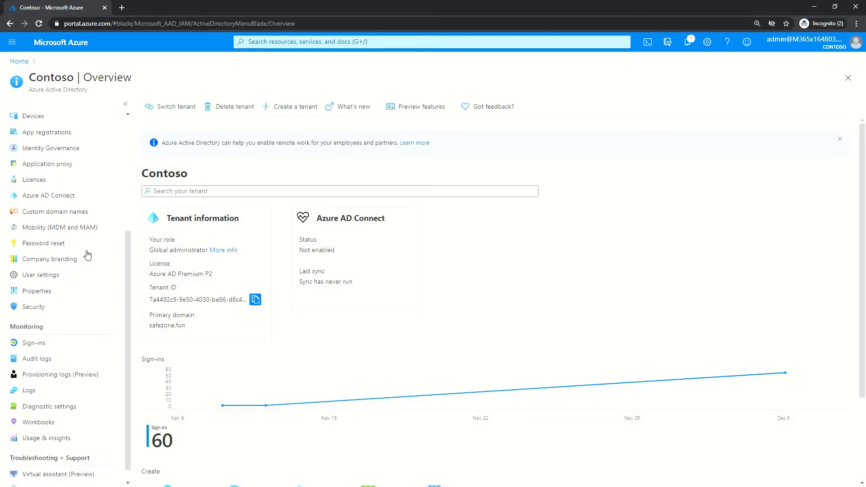
left_click(56, 311)
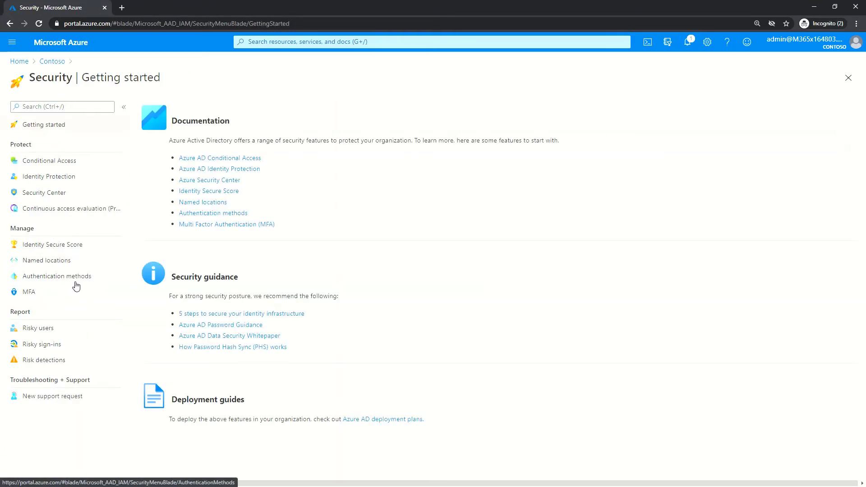
left_click(75, 279)
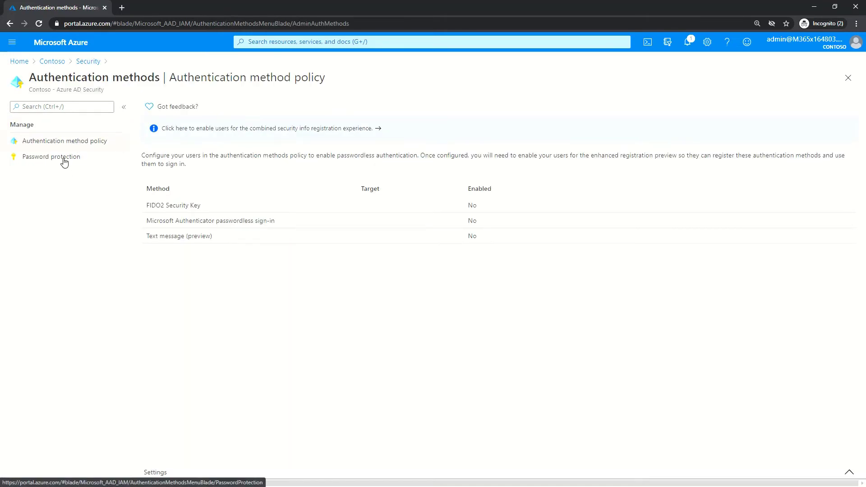
left_click(63, 162)
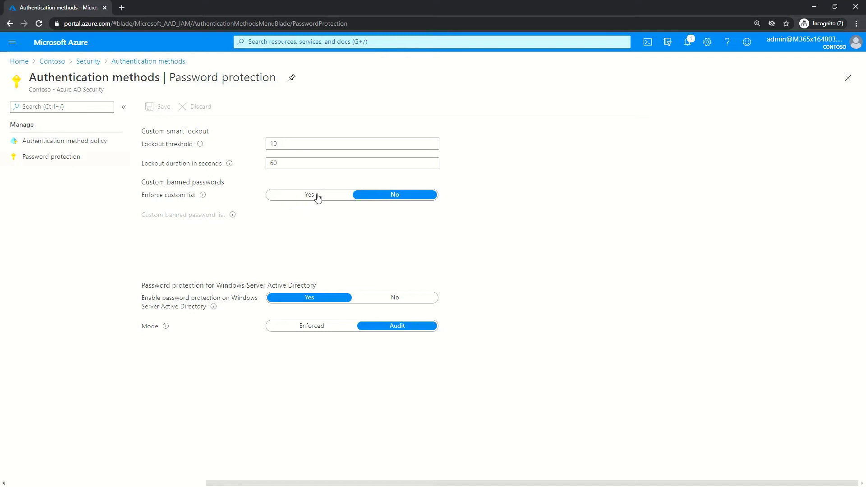
Enforce the custom banned password list with Organization2020 as its entry and save it
left_click(318, 197)
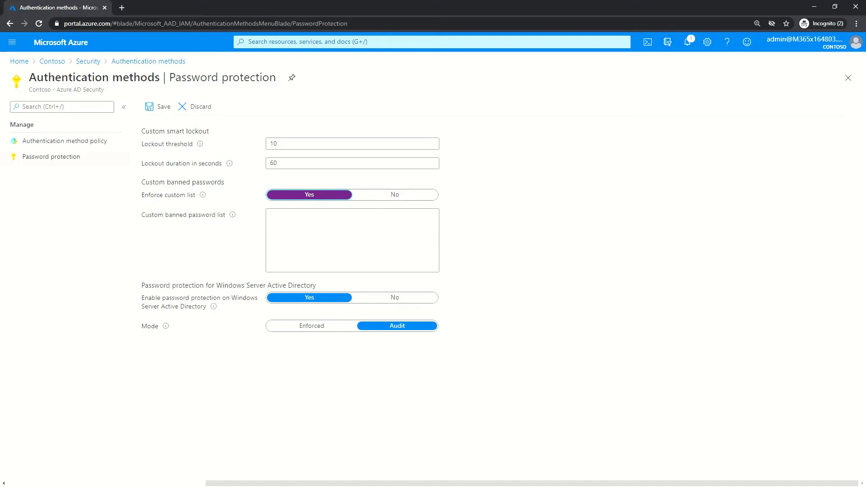
key("alt+Tab")
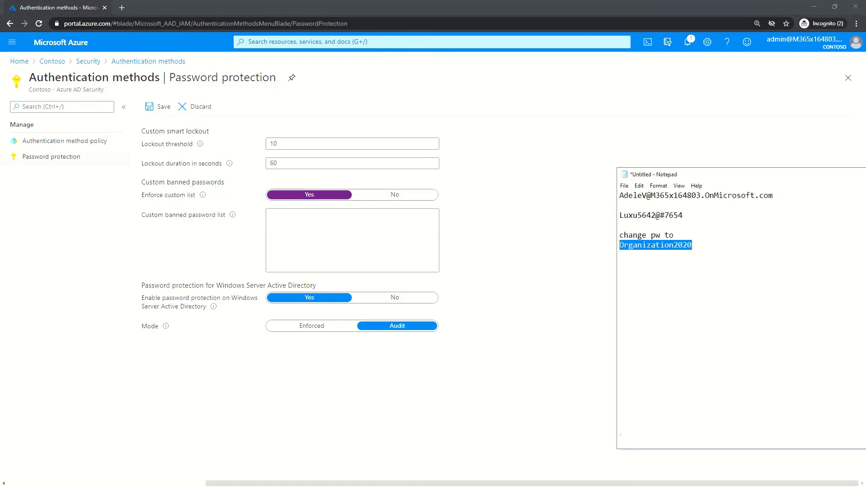
left_click_drag(713, 253, 597, 249)
key("ctrl+c")
left_click(346, 234)
key("ctrl+v")
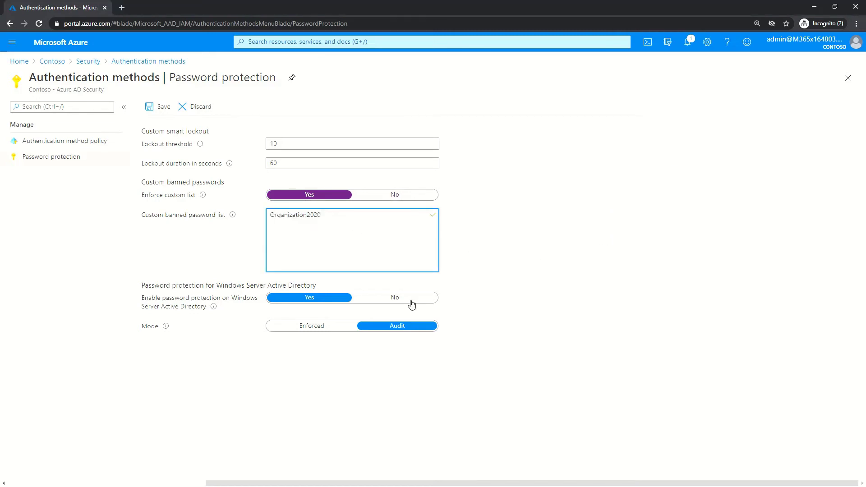
left_click(154, 111)
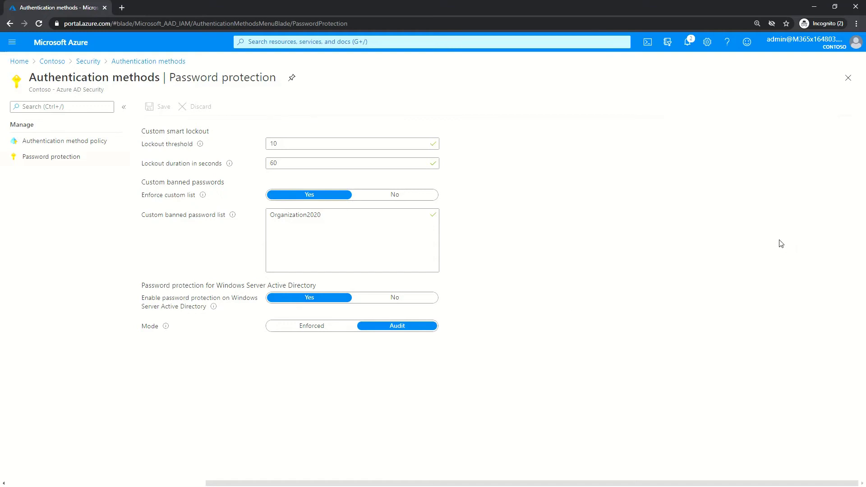
Compare the saved banned entry with the current and new passwords in the notes
left_click_drag(346, 216, 257, 217)
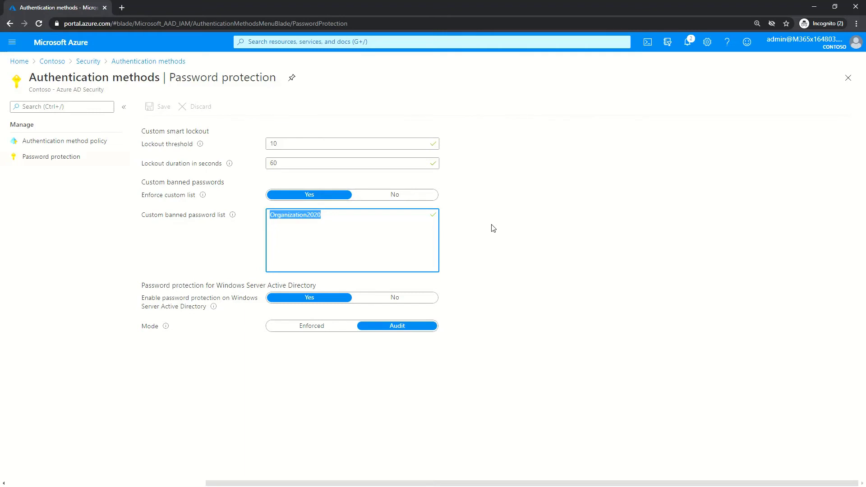
key("alt+Tab")
left_click_drag(694, 222, 615, 221)
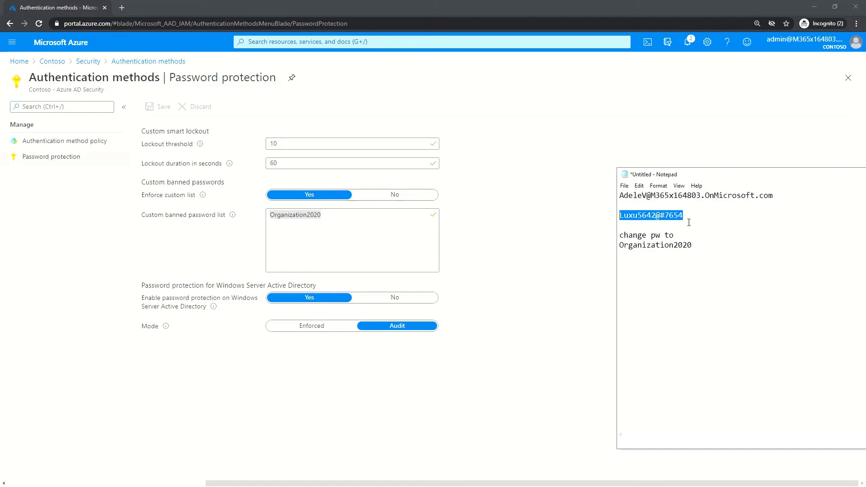
left_click_drag(620, 245, 718, 247)
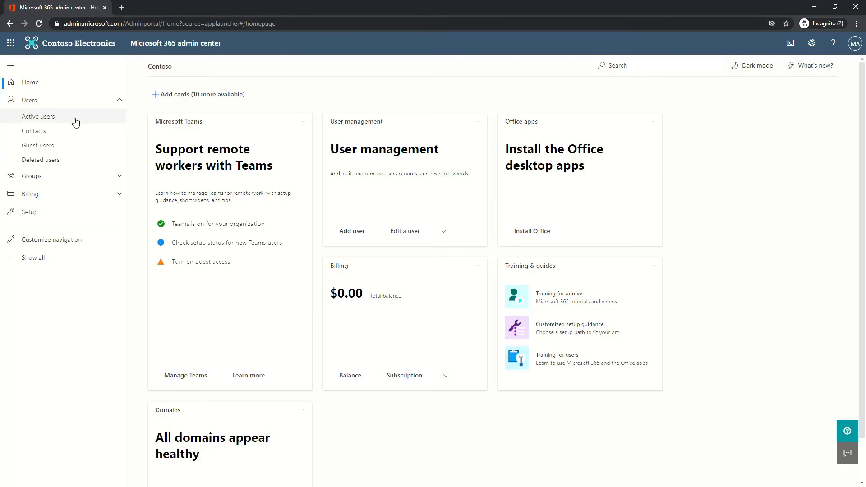
Open the user in Active users and start a manual password reset
left_click(62, 122)
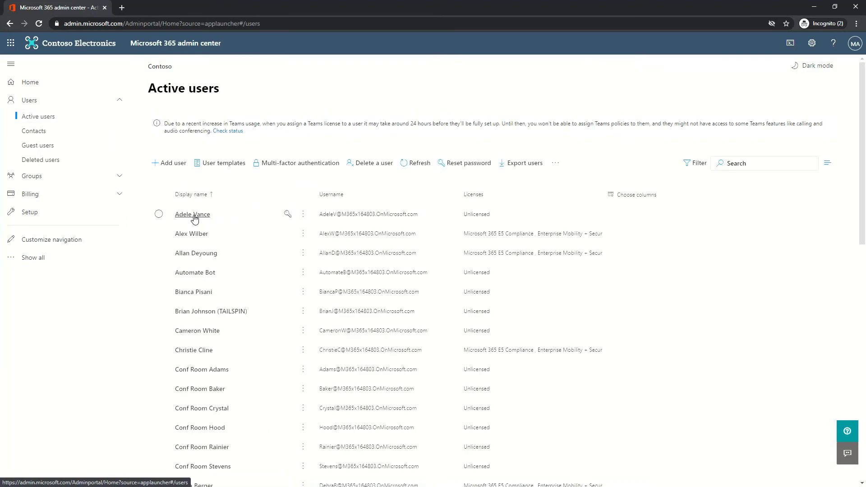
left_click(198, 215)
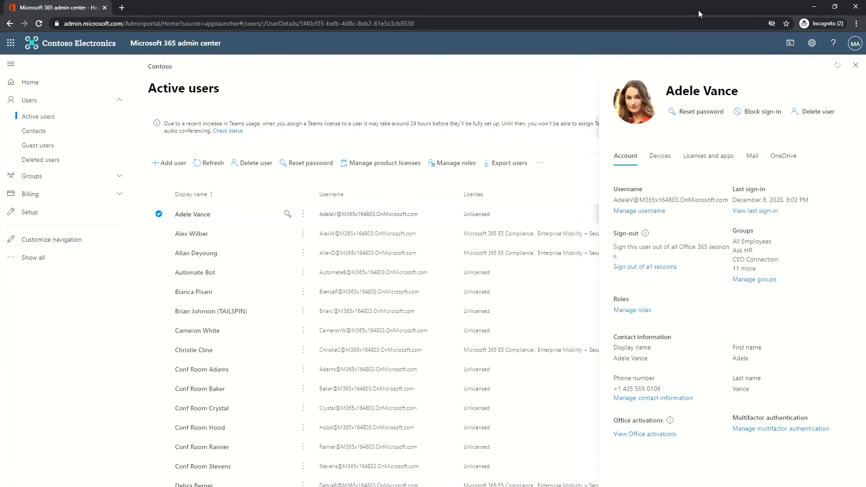
left_click(706, 114)
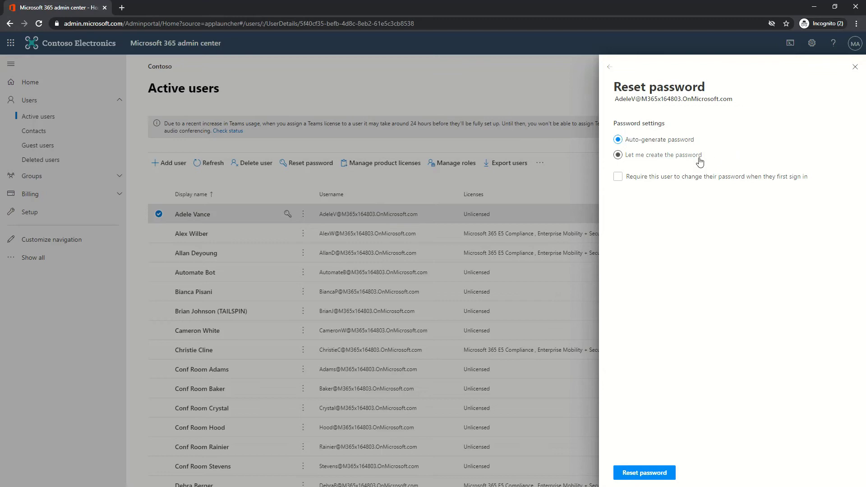
left_click(677, 159)
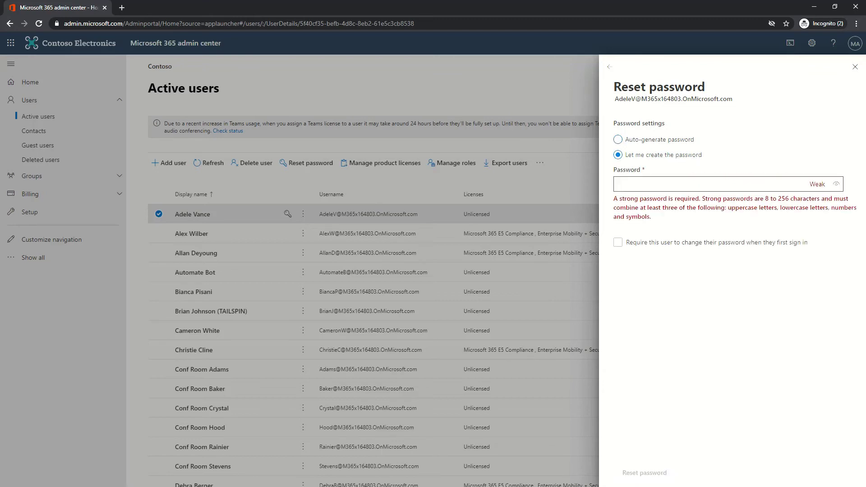
Paste the chosen password from the notes and confirm the reset
key("alt+Tab")
left_click_drag(684, 216, 606, 221)
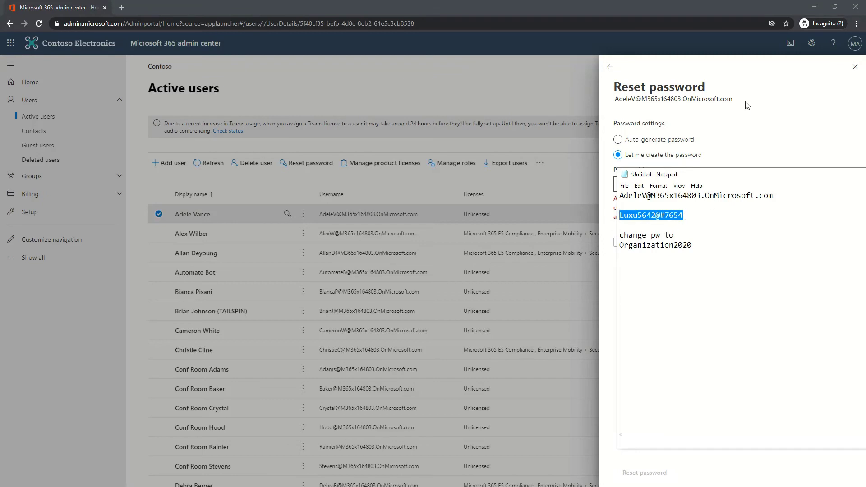
left_click(752, 69)
left_click(674, 181)
key("ctrl+v")
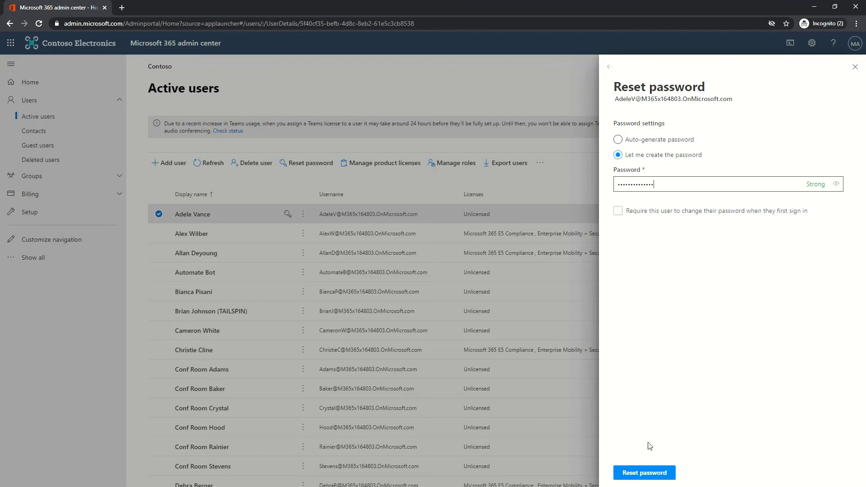
left_click(661, 475)
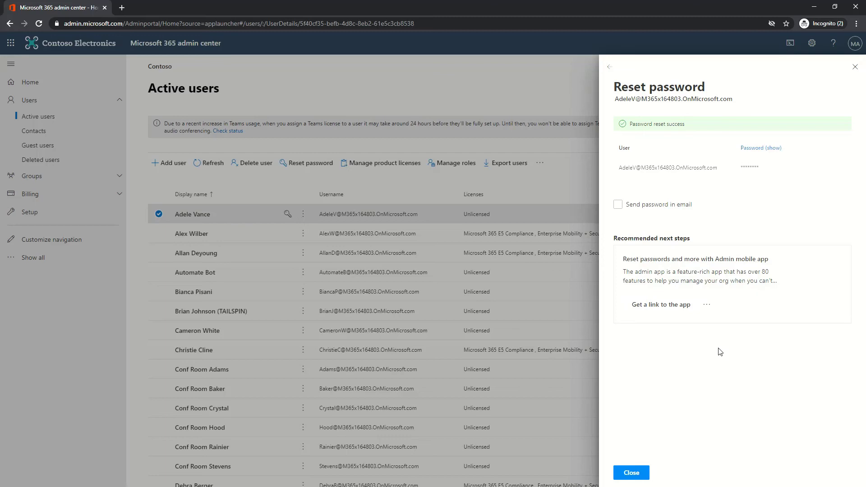
Copy the password line from the notes again for signing in
key("alt+Tab")
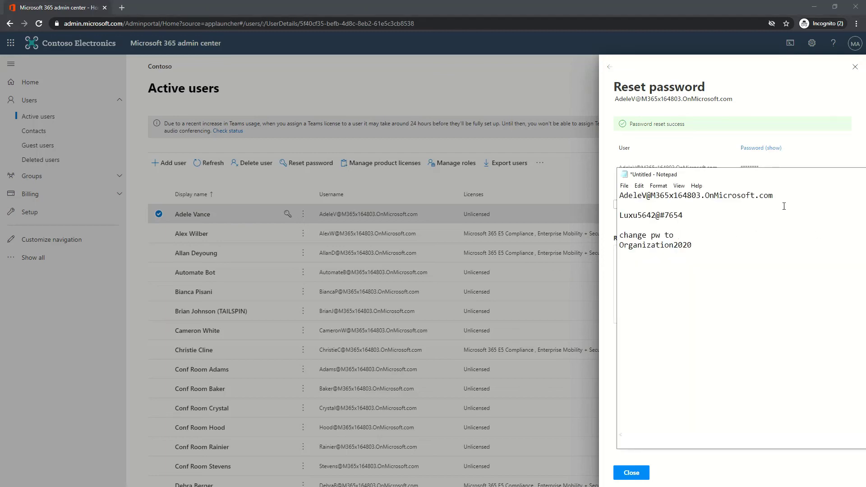
left_click_drag(686, 215, 618, 217)
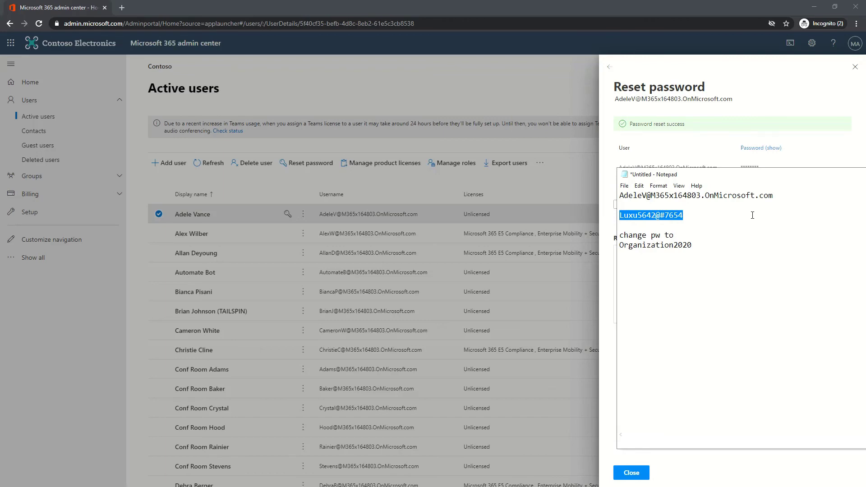
left_click(763, 5)
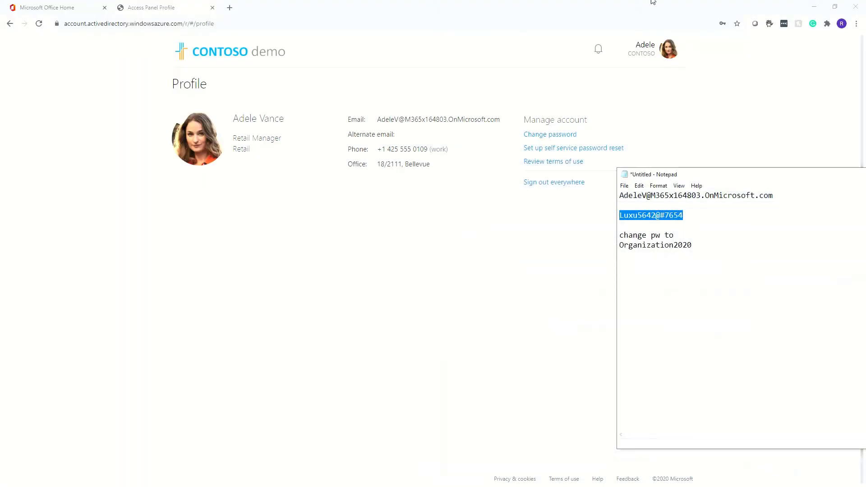
Sign in as the user, stay signed in, and dismiss the New to Office 365 banner
left_click(223, 6)
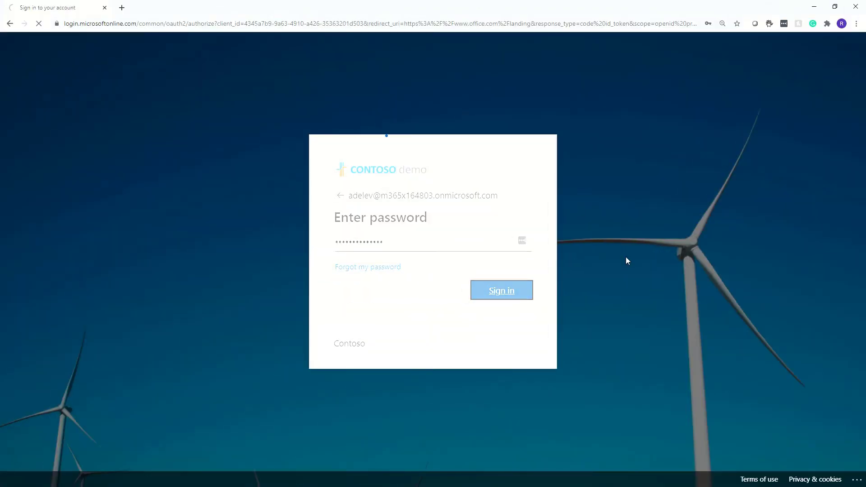
key("Return")
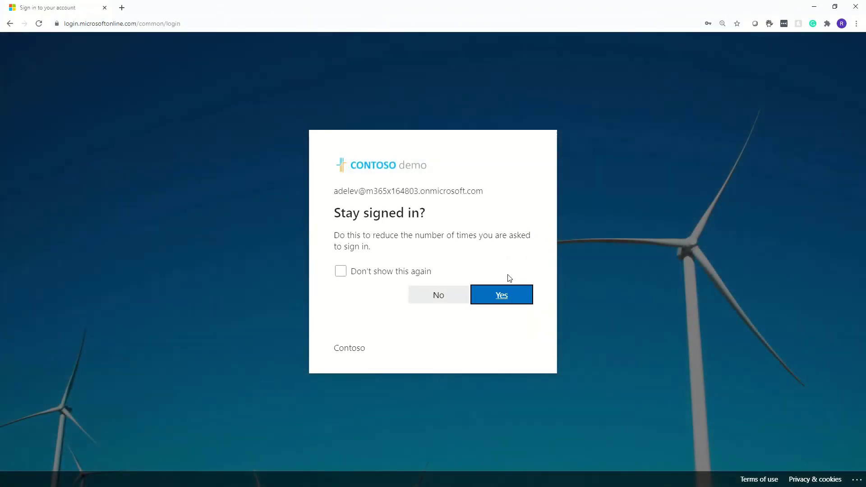
left_click(504, 294)
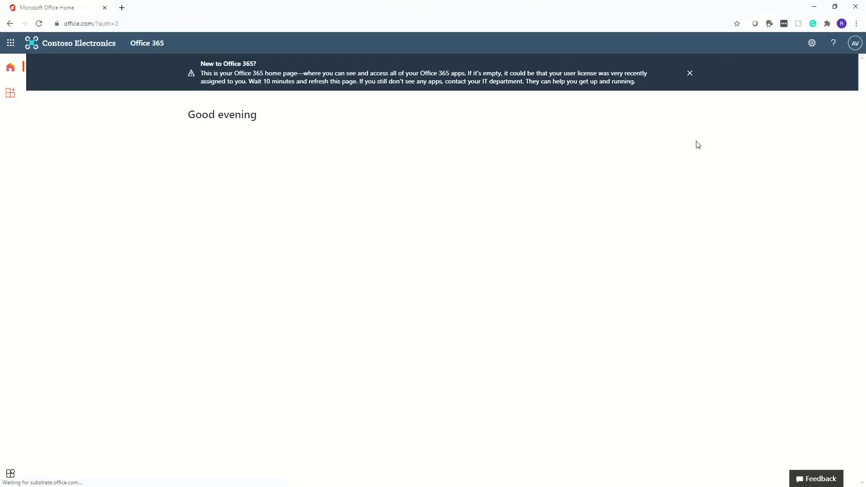
left_click(690, 74)
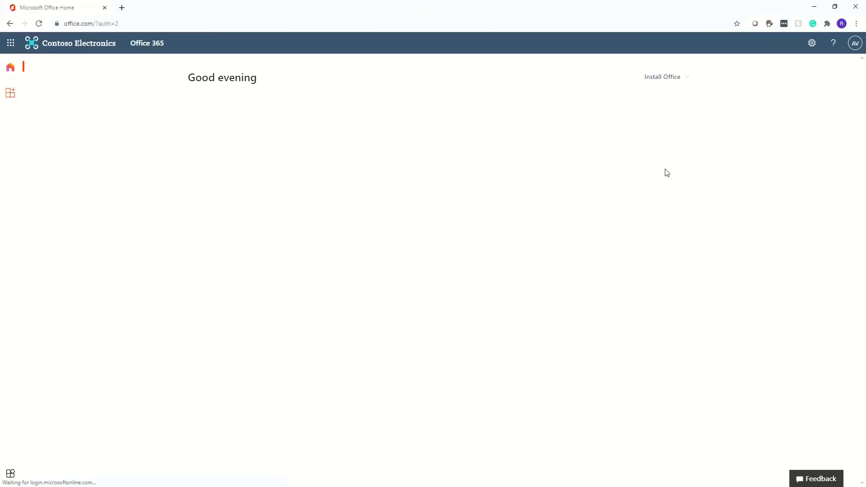
Open the user's My Account page via View account and choose Change Password
left_click(855, 45)
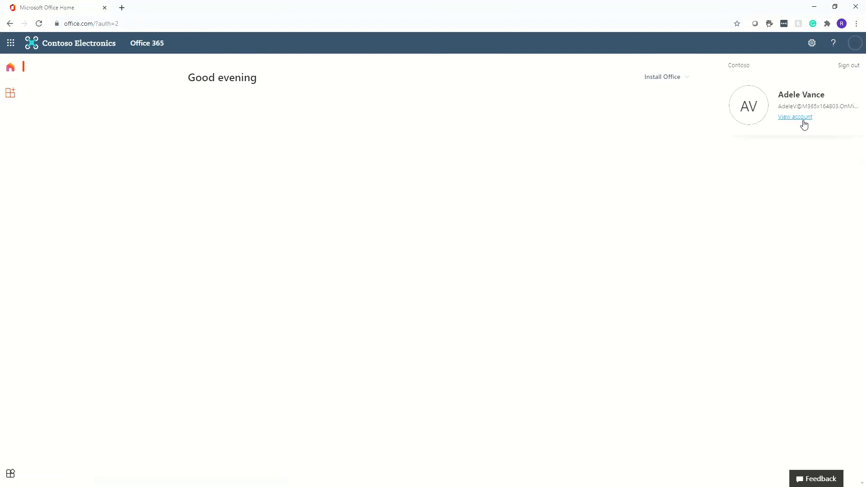
left_click(794, 118)
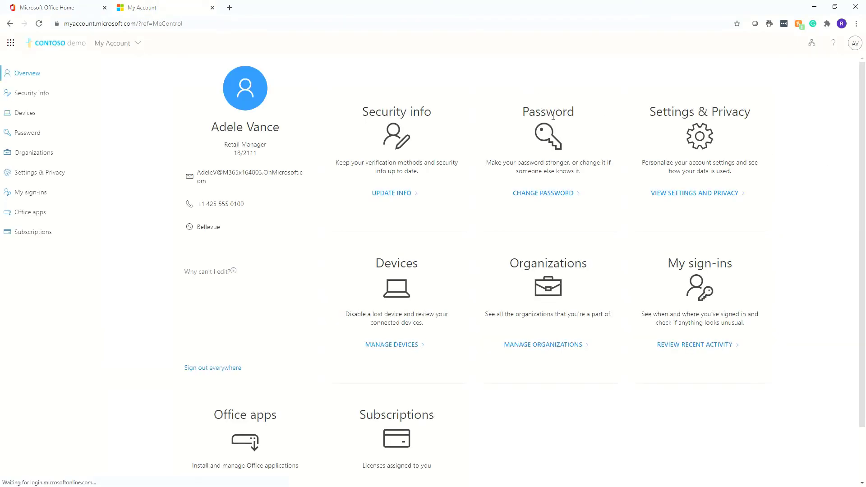
left_click(556, 197)
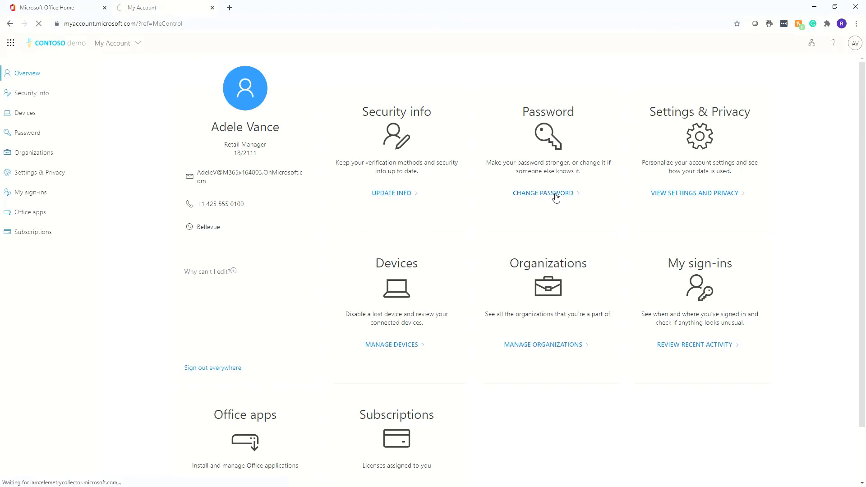
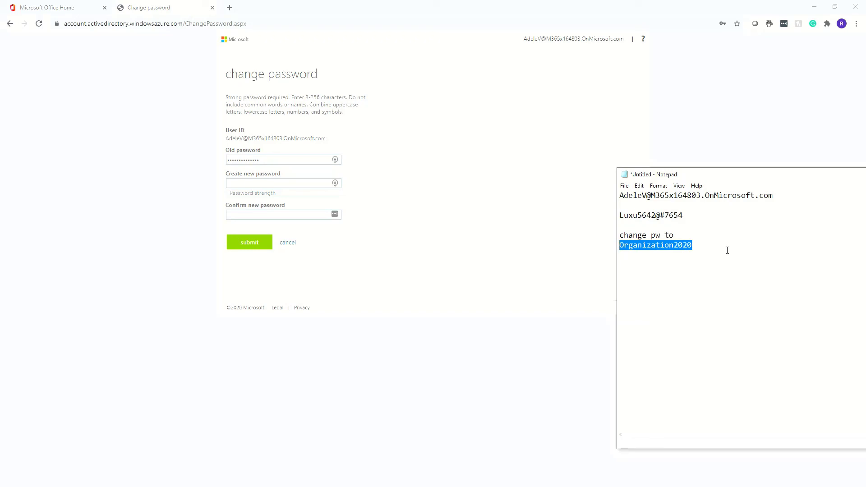
Paste the banned password into the new and confirm-password fields and submit the change
left_click(290, 184)
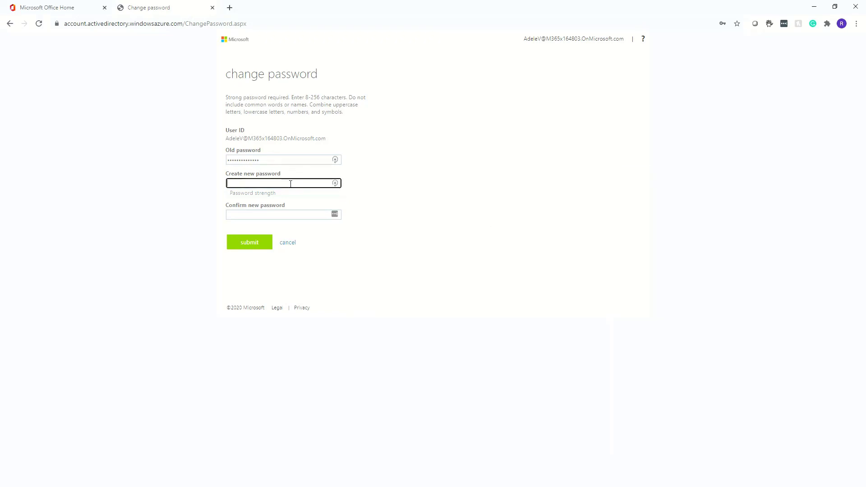
key("ctrl+v")
left_click(302, 213)
key("ctrl+v")
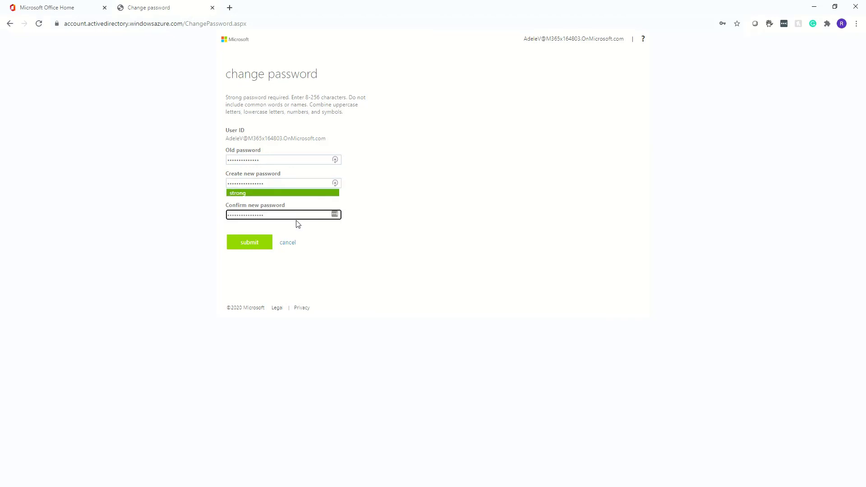
left_click(257, 246)
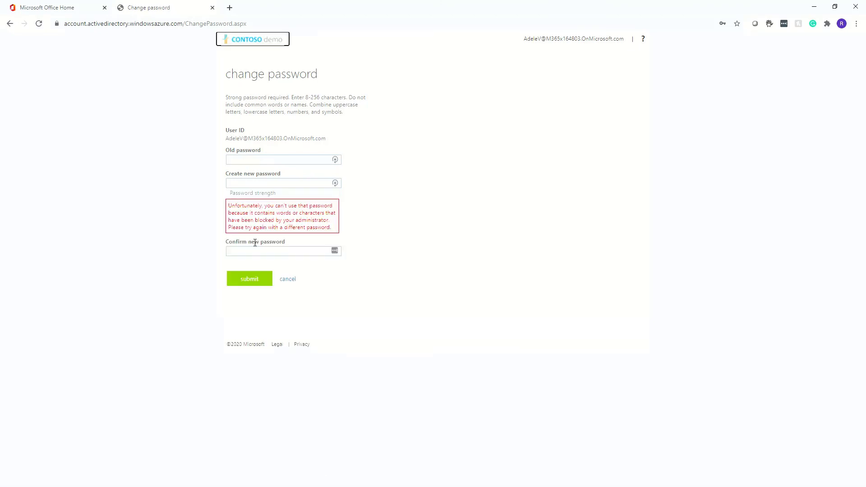